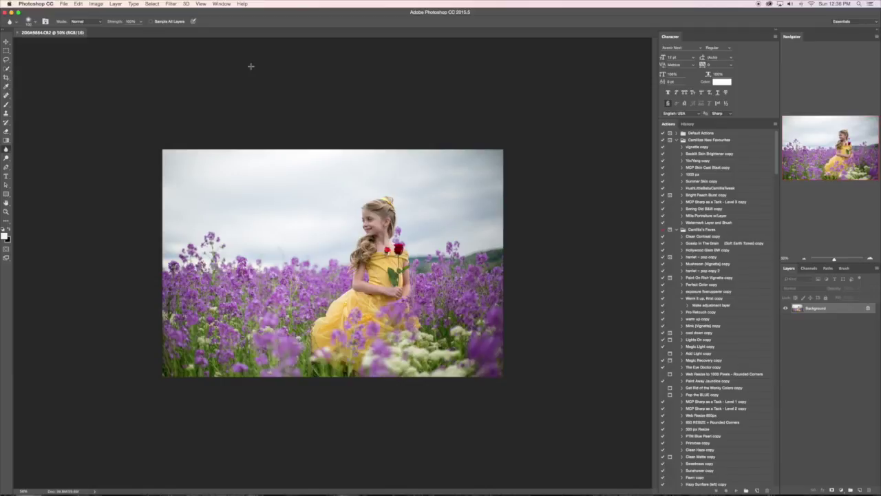
- Remove the stray hair loop behind the girl's bun with the Clone Stamp at 100% opacity
key("super+plus")
key("super+plus")
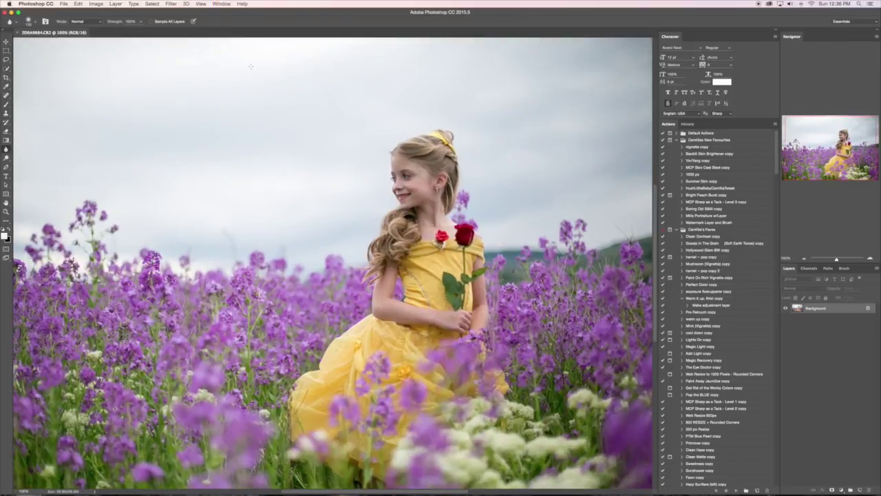
scroll(254, 70, "right", 5)
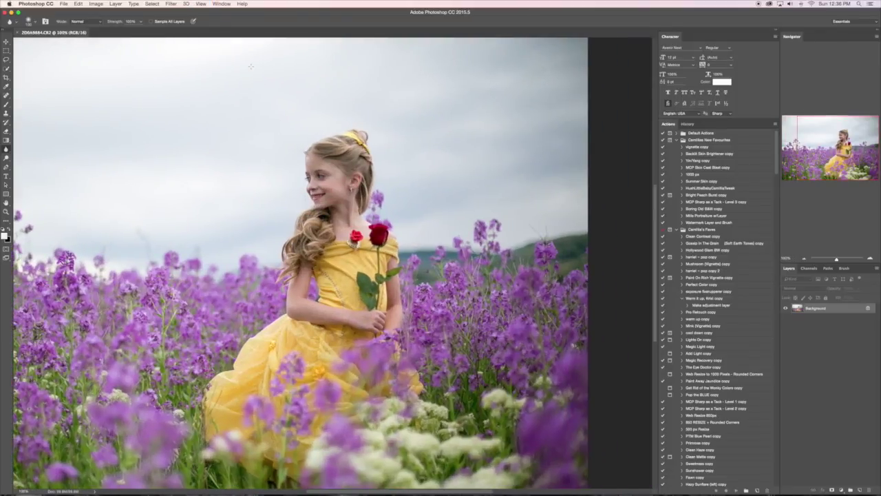
key("super+plus")
scroll(252, 68, "up", 5)
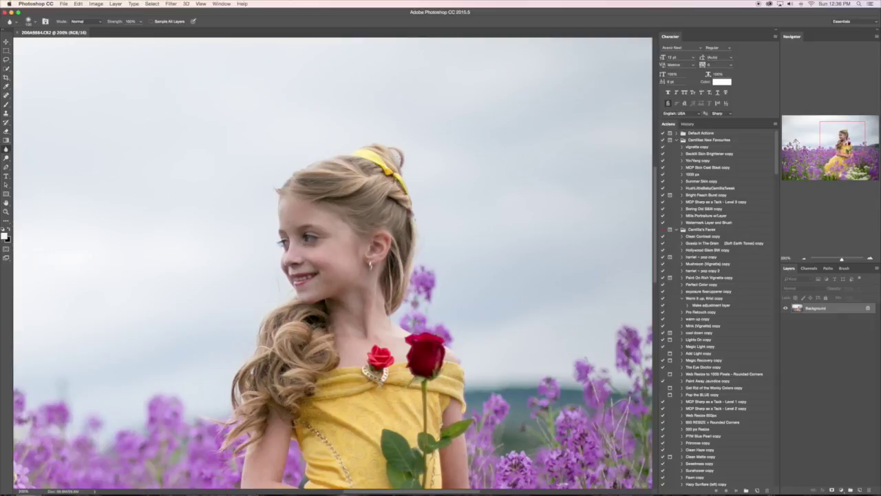
left_click(5, 113)
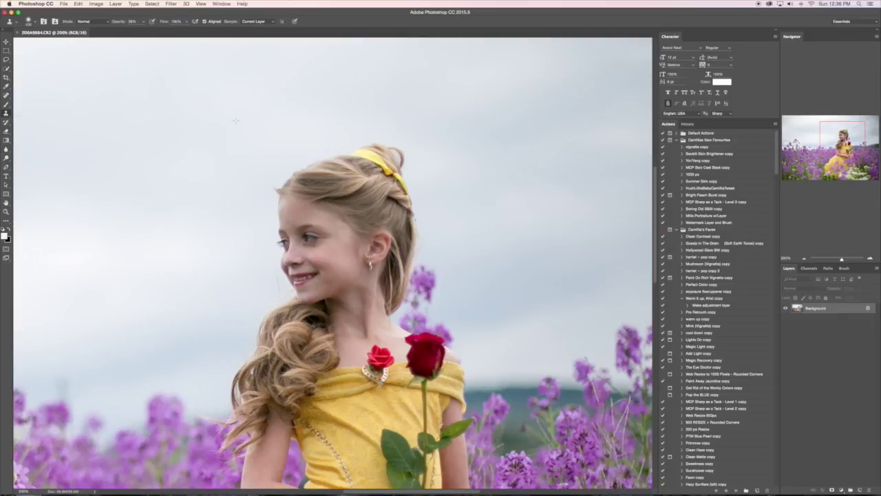
right_click(421, 140)
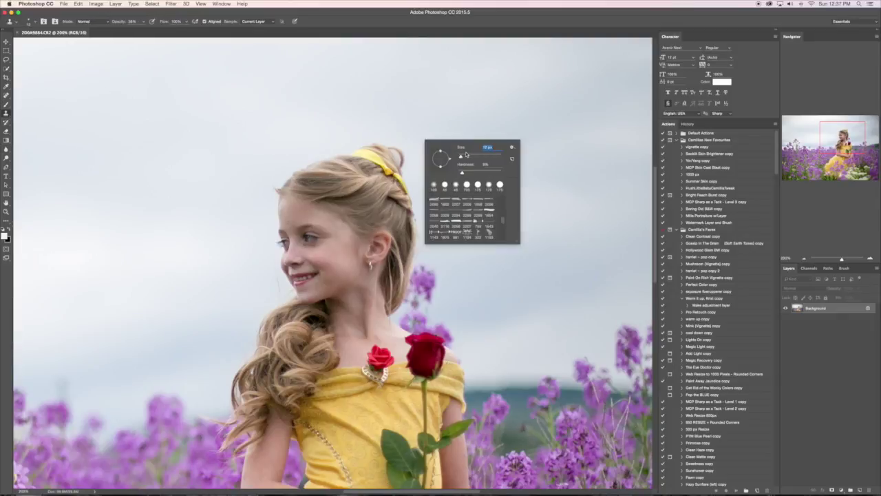
left_click(468, 154)
key("Return")
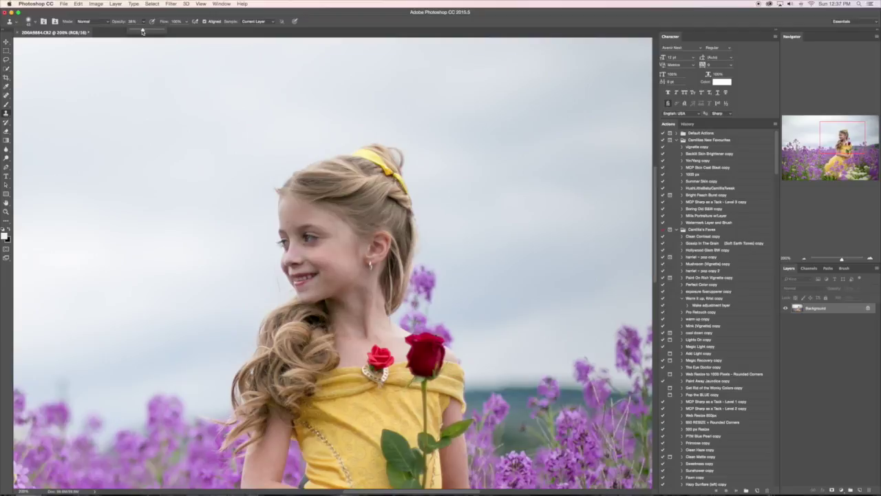
key("0")
mouse_move(398, 147)
left_mouse_down()
mouse_move(407, 169)
mouse_move(373, 136)
left_mouse_up()
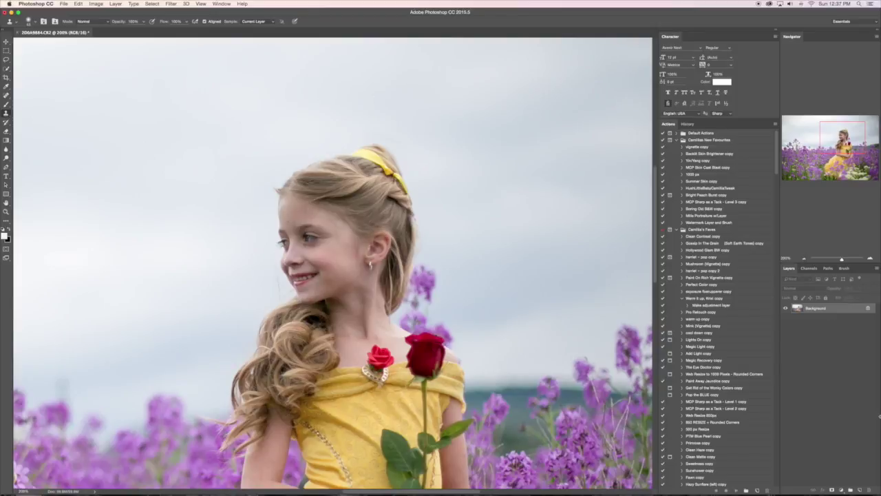
- Add a new layer above the Background and choose a very dark reddish brown as the Brush colour
left_click(858, 489)
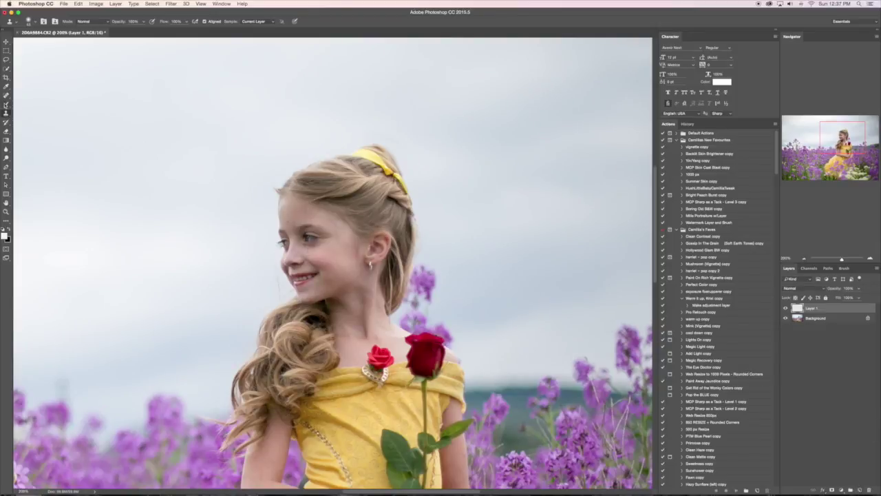
left_click(6, 104)
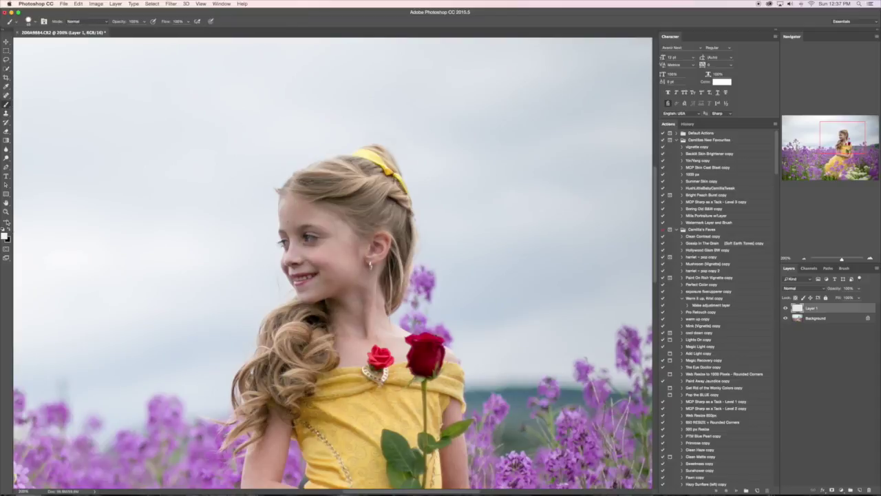
left_click(6, 236)
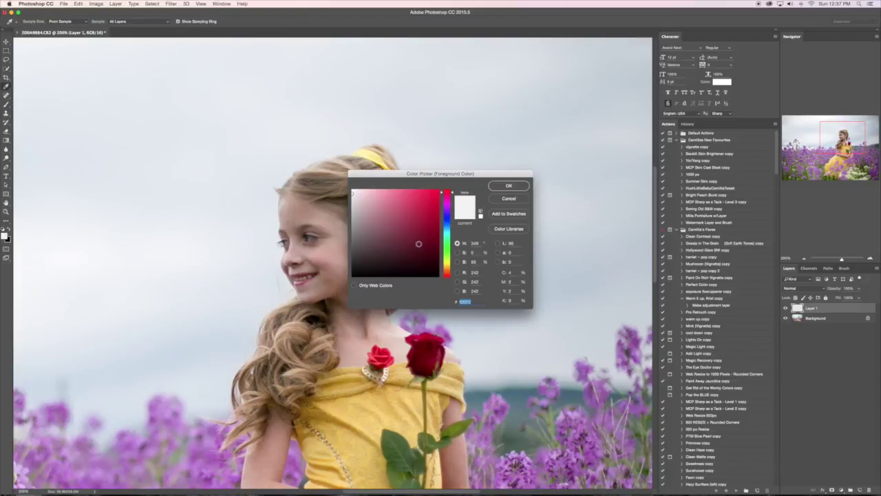
mouse_move(419, 243)
left_mouse_down()
mouse_move(425, 255)
mouse_move(382, 263)
left_mouse_up()
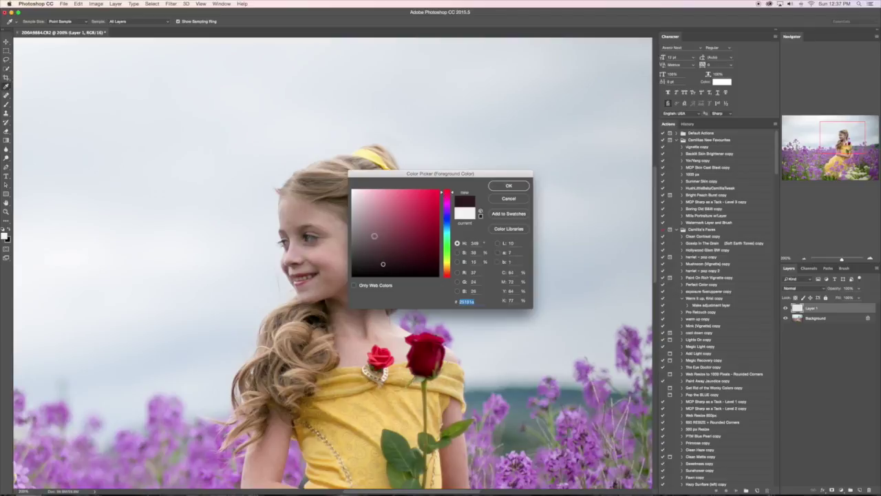
left_click(508, 186)
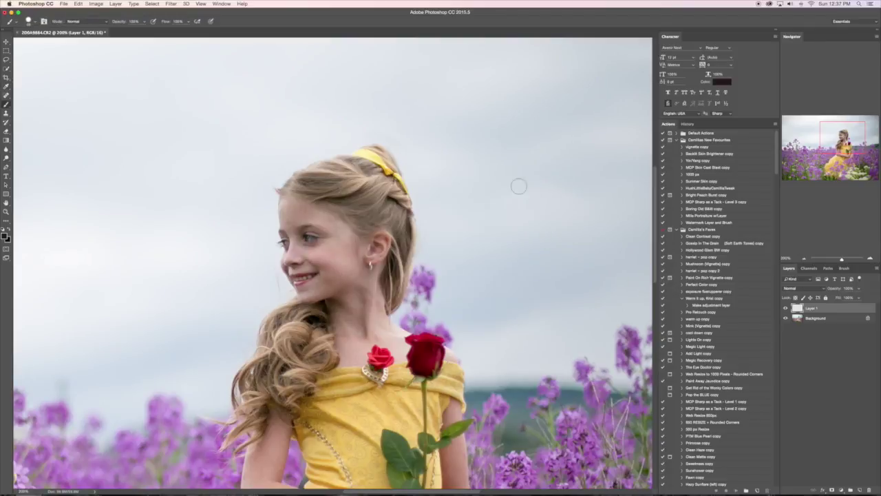
- Paint dark brown over the hair on the head and bun with a 46 px brush of increased hardness
right_click(414, 207)
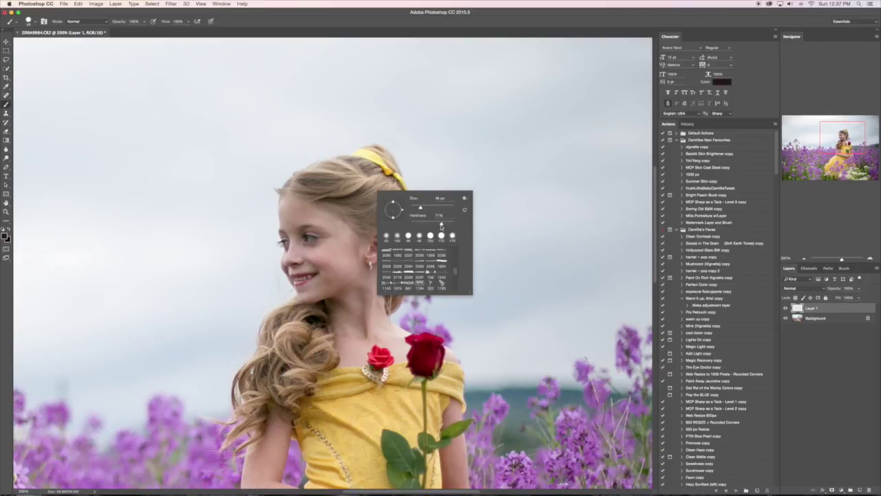
left_click_drag(441, 226, 445, 227)
key("Return")
mouse_move(358, 163)
left_mouse_down()
mouse_move(302, 181)
mouse_move(371, 217)
mouse_move(316, 185)
mouse_move(384, 210)
mouse_move(313, 181)
mouse_move(330, 171)
mouse_move(388, 198)
mouse_move(346, 175)
mouse_move(355, 165)
mouse_move(396, 194)
mouse_move(403, 222)
mouse_move(384, 219)
mouse_move(403, 256)
mouse_move(399, 301)
mouse_move(363, 219)
mouse_move(310, 178)
mouse_move(391, 172)
left_mouse_up()
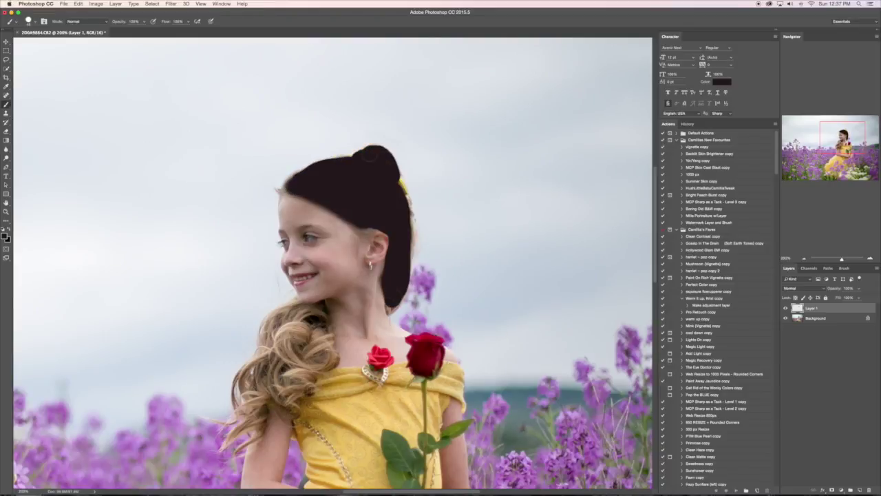
- Paint the hair edge at the nape, the curls over the shoulder and their loose tips with a smaller brush
key("[")
key("[")
key("[")
key("[")
mouse_move(391, 301)
left_mouse_down()
mouse_move(390, 308)
mouse_move(401, 300)
left_mouse_up()
mouse_move(319, 309)
left_mouse_down()
mouse_move(297, 304)
mouse_move(274, 355)
mouse_move(316, 322)
mouse_move(325, 359)
mouse_move(254, 392)
mouse_move(227, 434)
mouse_move(268, 345)
mouse_move(292, 406)
left_mouse_up()
scroll(275, 406, "down", 1)
mouse_move(261, 433)
left_mouse_down()
mouse_move(245, 446)
mouse_move(259, 434)
left_mouse_up()
left_click_drag(245, 417, 212, 412)
left_click_drag(234, 437, 225, 445)
- Enlarge the brush and fill in the remaining hair along the forehead hairline and crown
key("]")
key("]")
key("]")
key("]")
key("]")
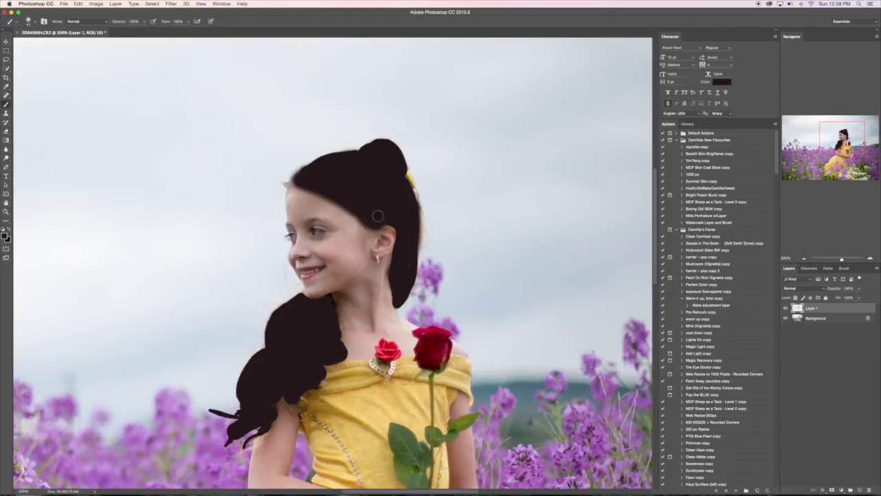
mouse_move(300, 186)
left_mouse_down()
mouse_move(293, 176)
mouse_move(364, 150)
left_mouse_up()
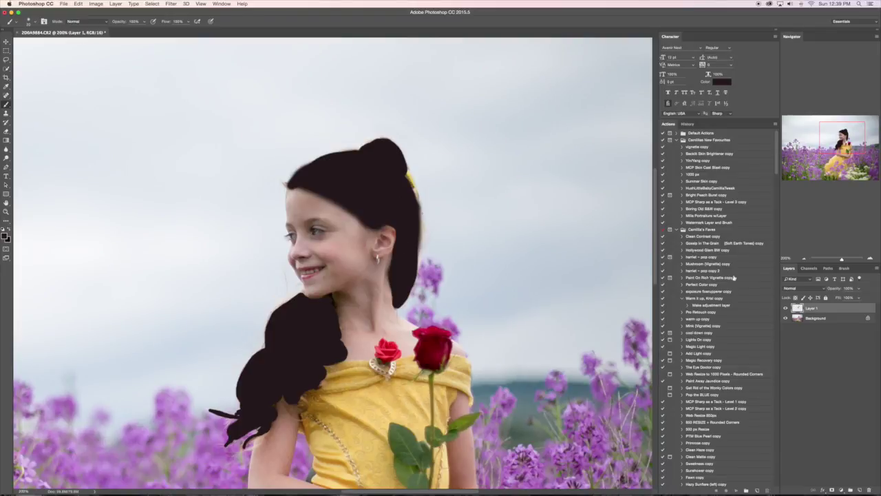
- Set the painted hair layer's blend mode to Soft Light and check the effect on the whole photo
left_click(808, 290)
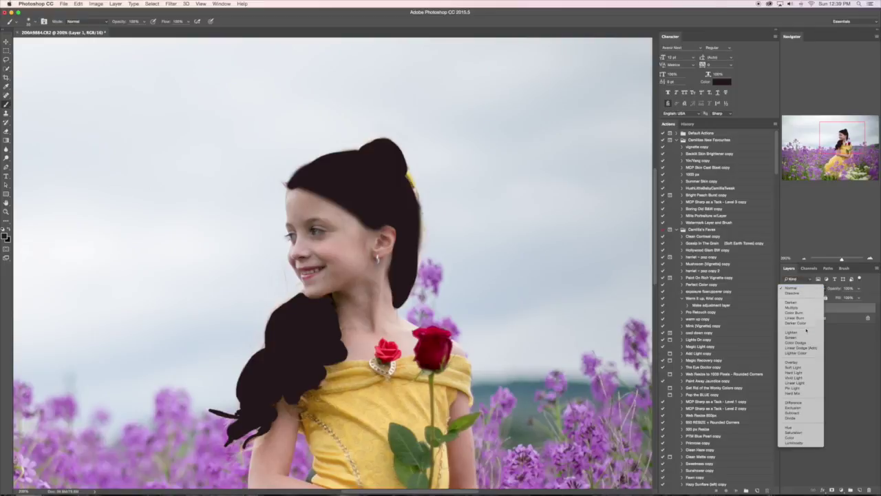
left_click(810, 367)
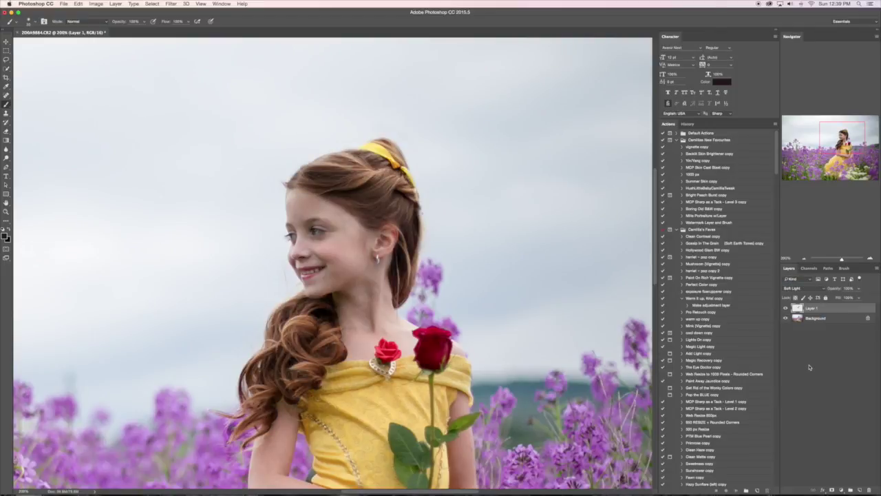
key("super+0")
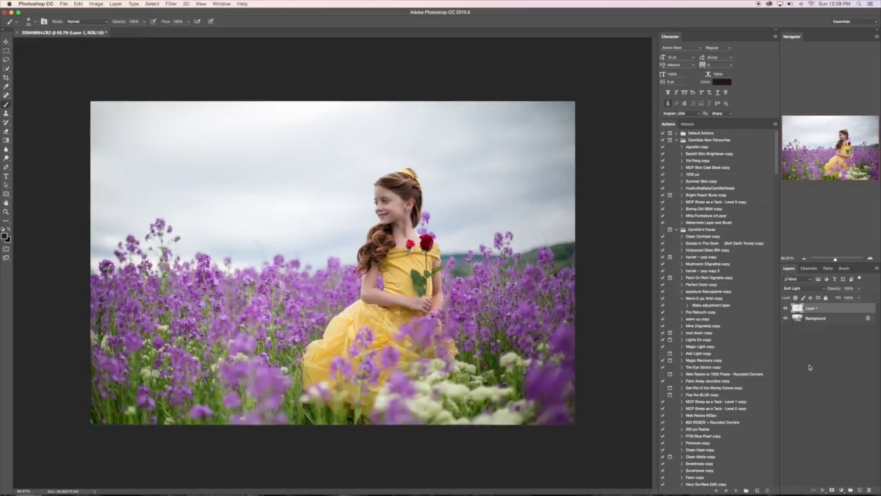
key("super+plus")
key("super+plus")
left_click_drag(646, 205, 491, 326)
- Try the Hard Light blend mode on the hair layer at 100% opacity
left_click(793, 287)
left_click(795, 294)
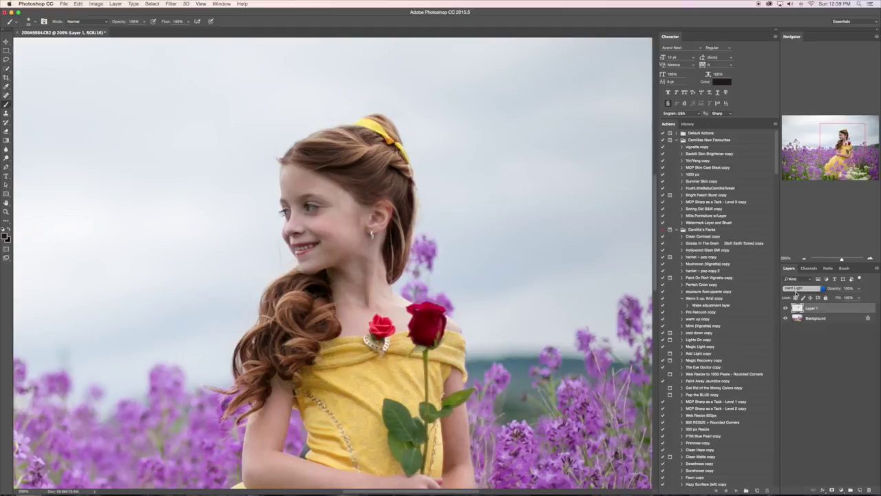
left_click(857, 288)
mouse_move(858, 298)
left_mouse_down()
mouse_move(839, 298)
mouse_move(864, 298)
left_mouse_up()
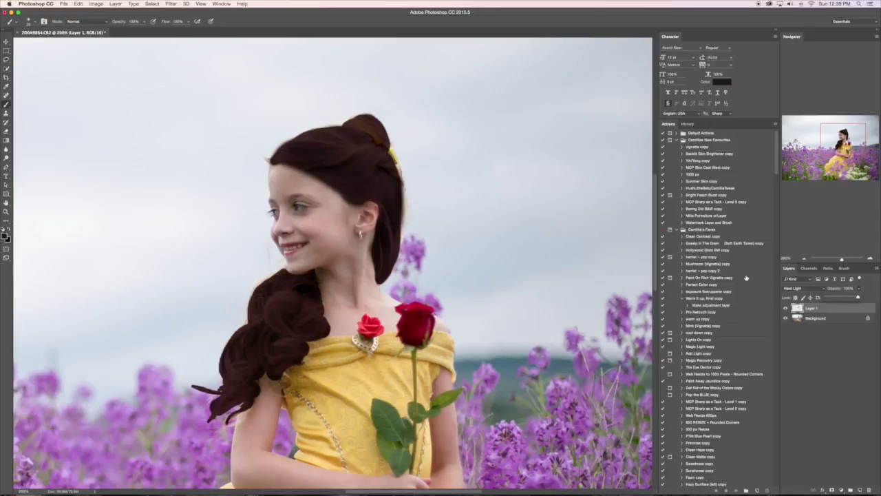
- Compare the Overlay, Screen and Darken blend modes on the painted hair layer
left_click(807, 288)
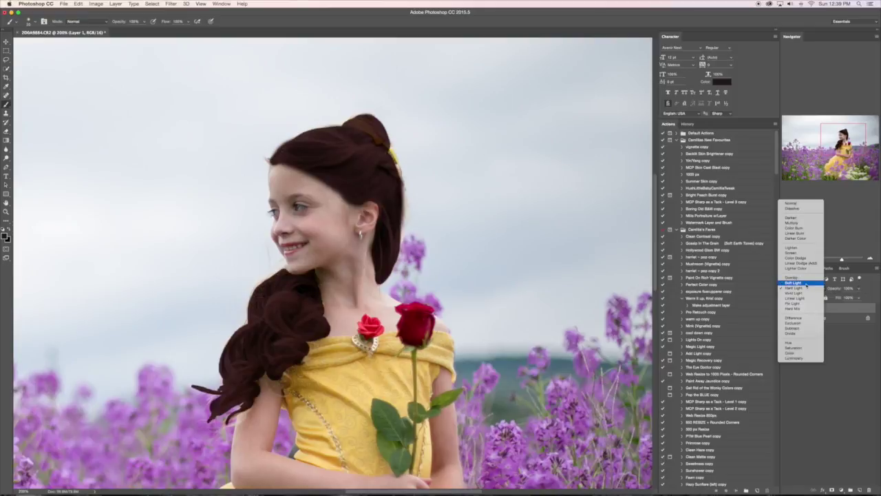
left_click(801, 277)
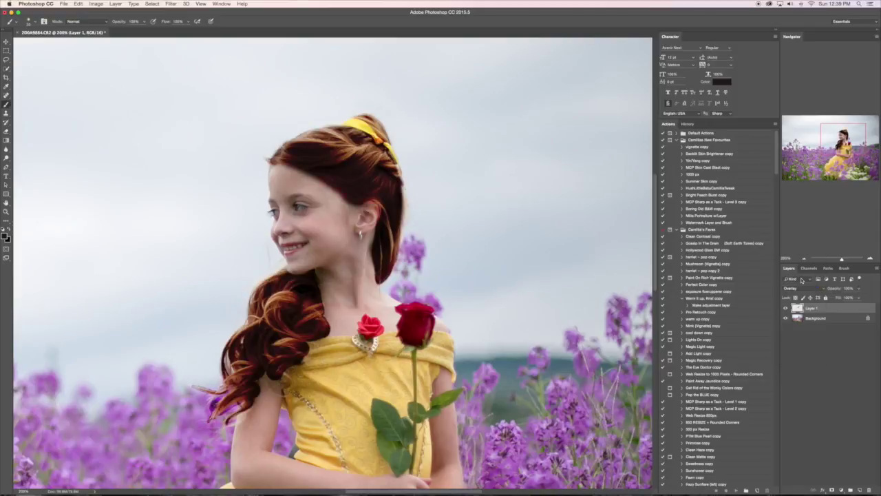
left_click(795, 289)
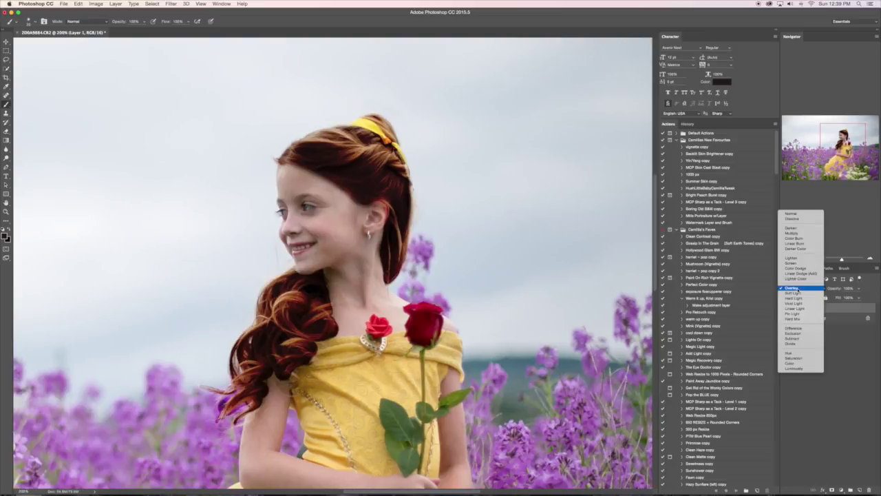
left_click(792, 259)
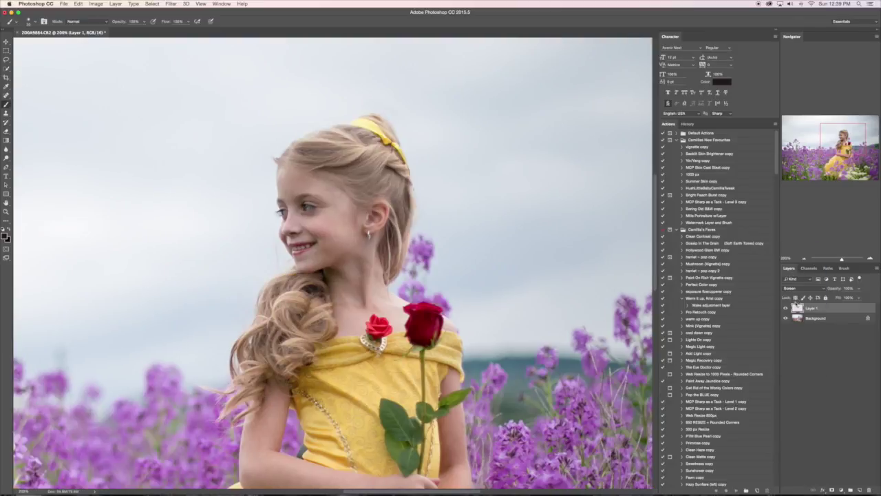
left_click(798, 289)
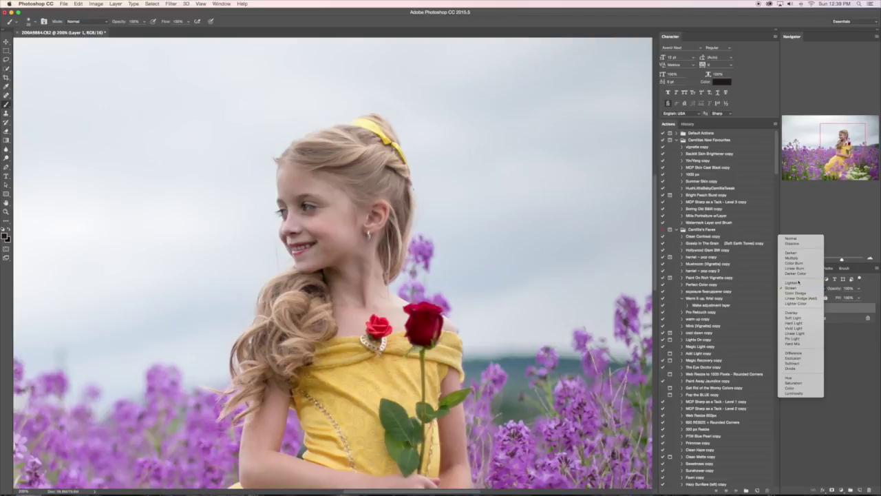
left_click(798, 288)
left_click(795, 279)
left_click(798, 285)
left_click(798, 289)
left_click(803, 254)
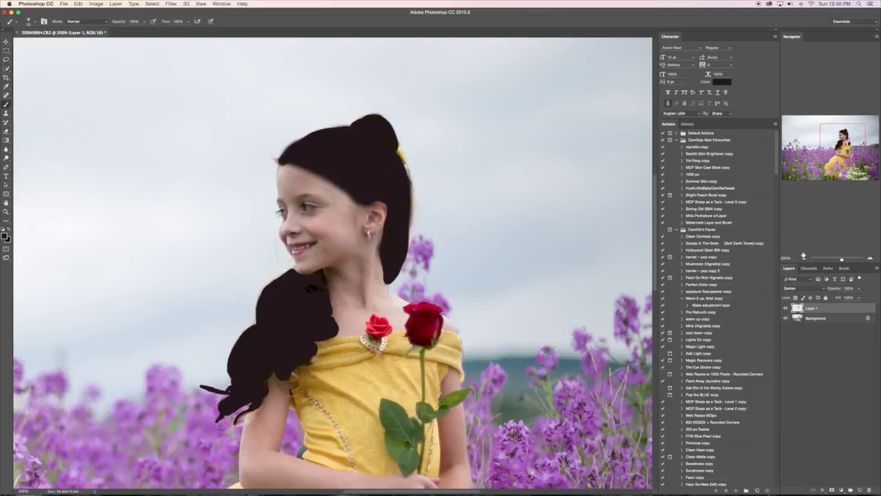
- Set the hair layer's blend mode to Hard Light and lower its opacity to about 45%
left_click(798, 288)
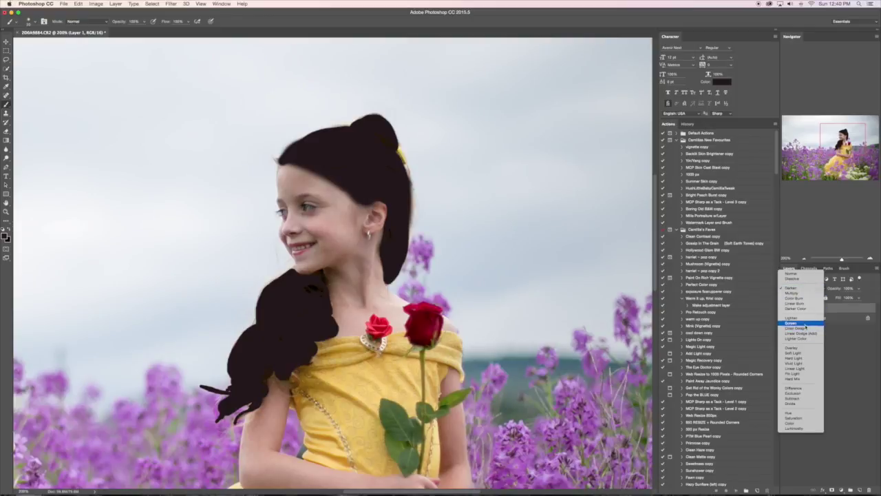
left_click(814, 358)
left_click(858, 289)
left_click_drag(858, 298, 845, 298)
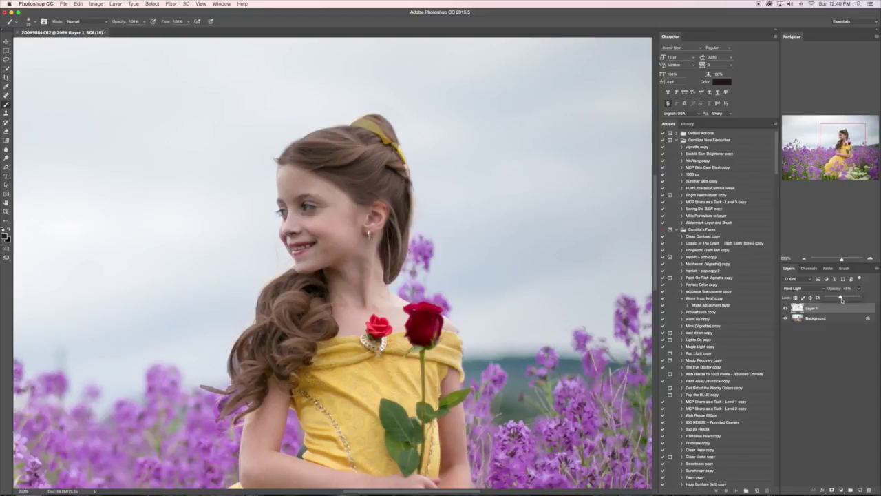
left_click_drag(841, 299, 849, 298)
- Soften the painted edge along the outer side of the shoulder curls with the Blur tool
left_click(6, 150)
left_click(7, 230)
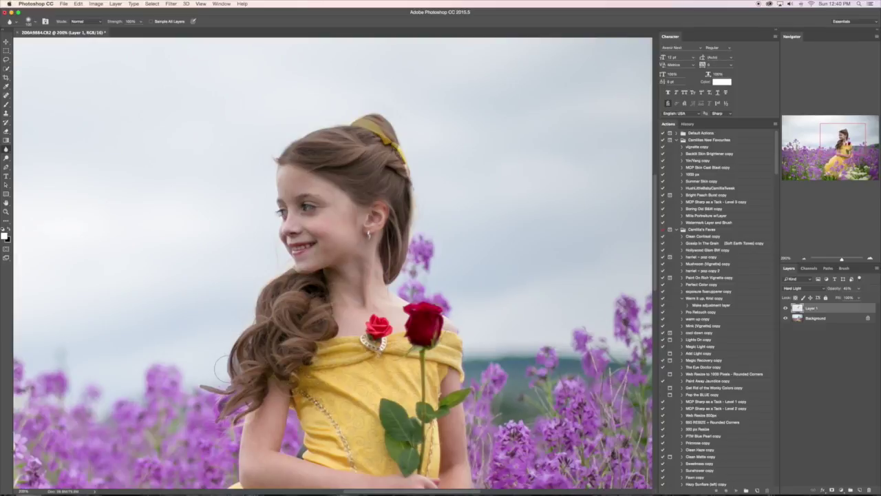
left_click_drag(216, 383, 220, 382)
key("super+minus")
key("super+minus")
key("super+minus")
- Erase the excess colour around the loose curl tips with a small Eraser at reduced opacity and low flow
key("super+plus")
key("super+plus")
key("super+plus")
key("super+plus")
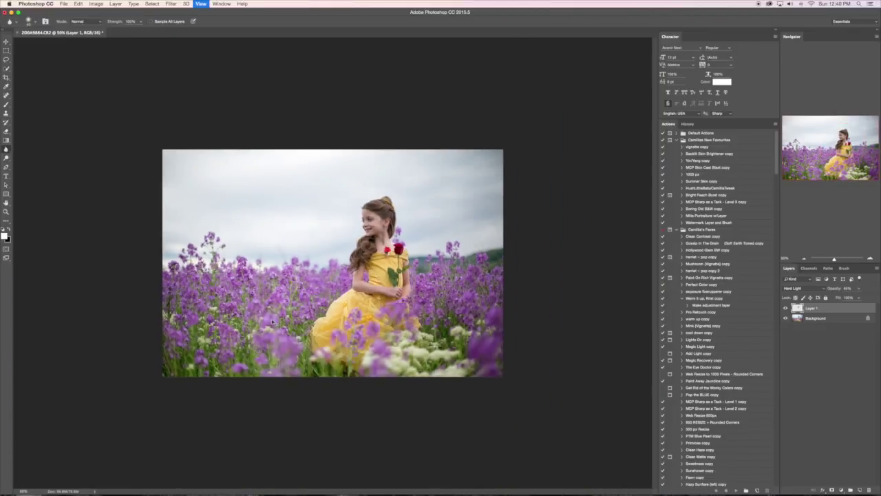
scroll(274, 318, "right", 5)
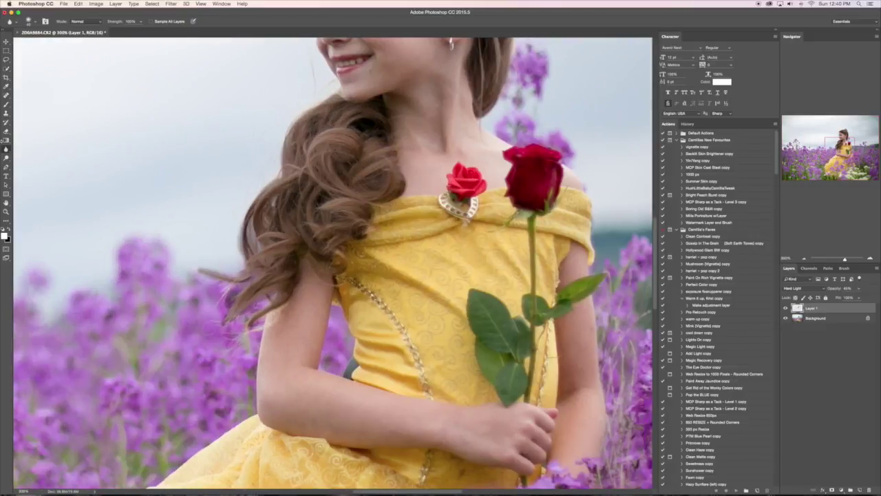
key("e")
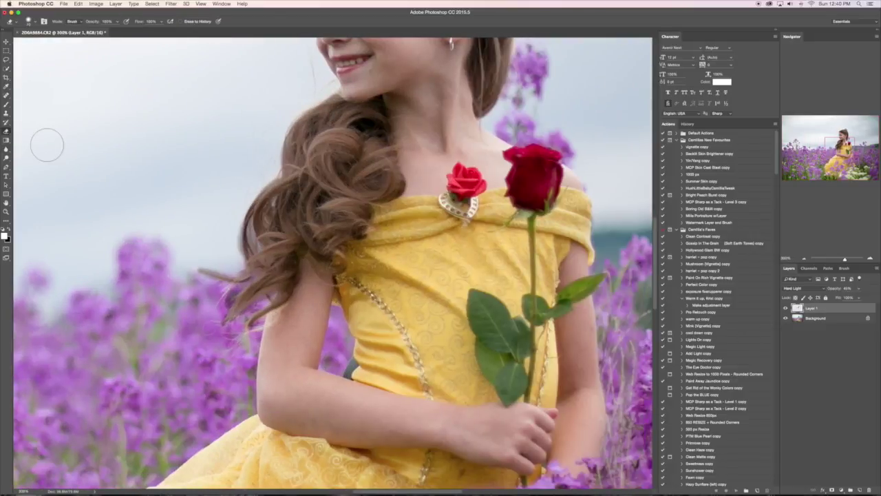
left_click(118, 22)
mouse_move(162, 22)
left_mouse_down()
mouse_move(140, 31)
mouse_move(155, 30)
left_mouse_up()
left_click(161, 22)
right_click(194, 199)
double_click(237, 266)
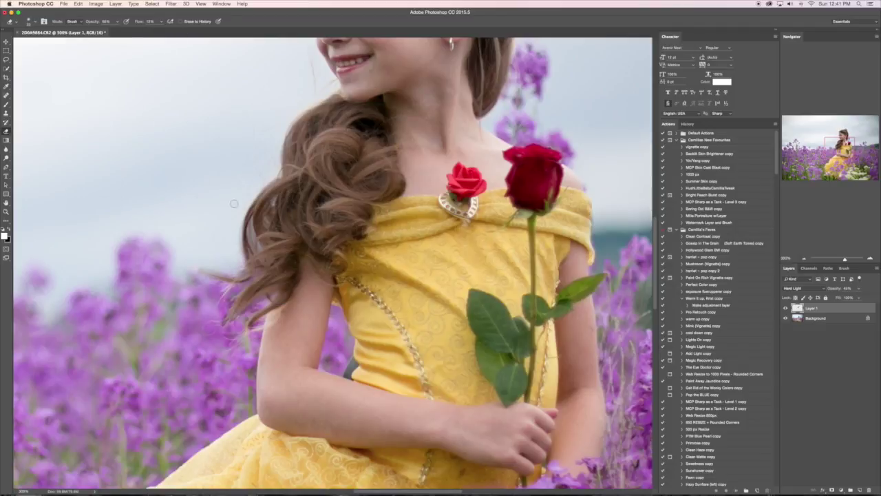
- Set the Eraser to 100% opacity and 100% flow with a small, harder tip for the hair edges around the head
key("0")
key("shift+8")
key("shift+7")
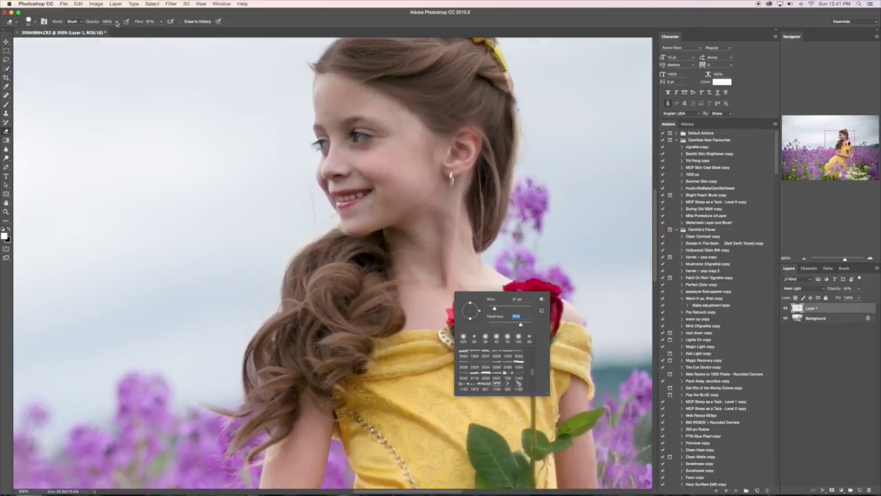
key("Return")
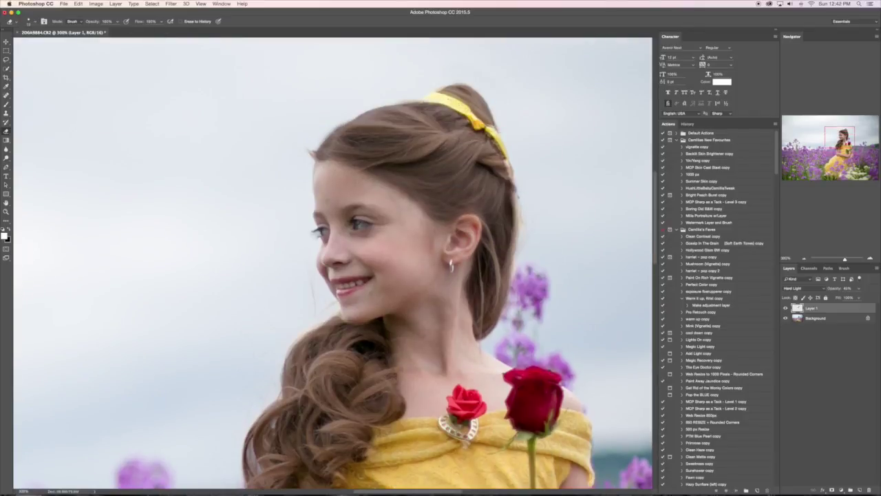
- Check the recoloured hair in the full picture and close up around the head and shoulder curls
key("super+minus")
key("super+minus")
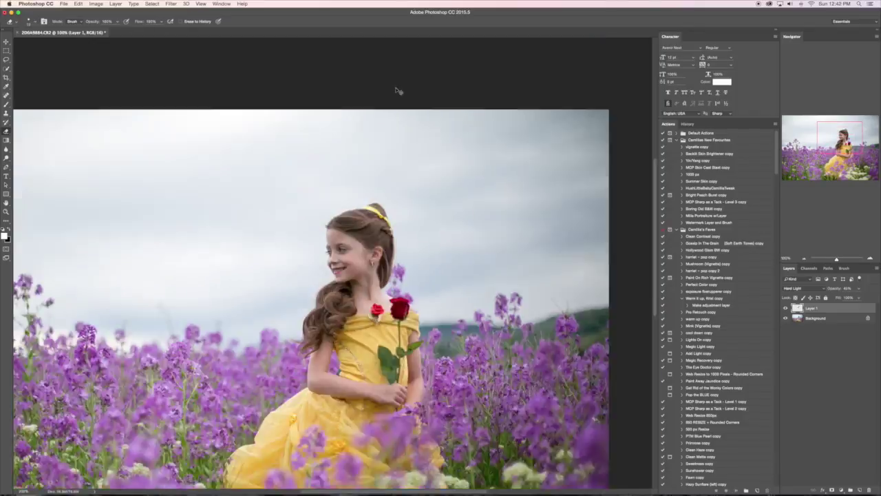
key("super+minus")
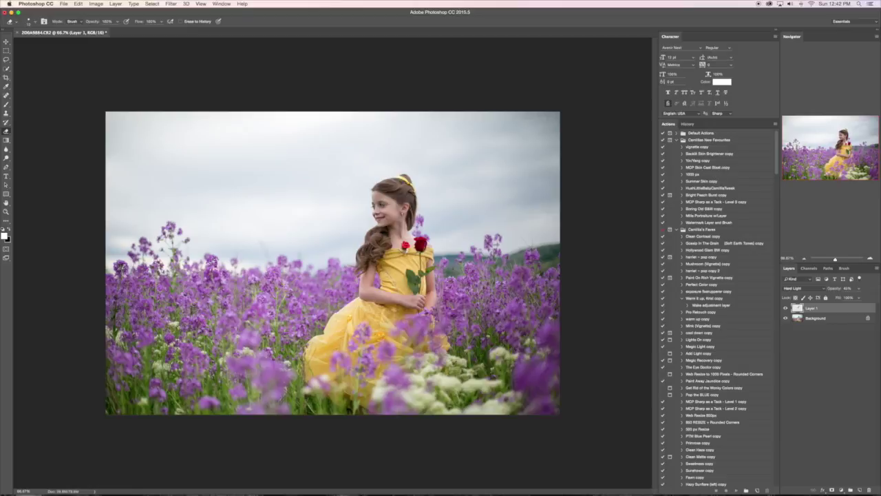
key("super+plus")
key("super+plus")
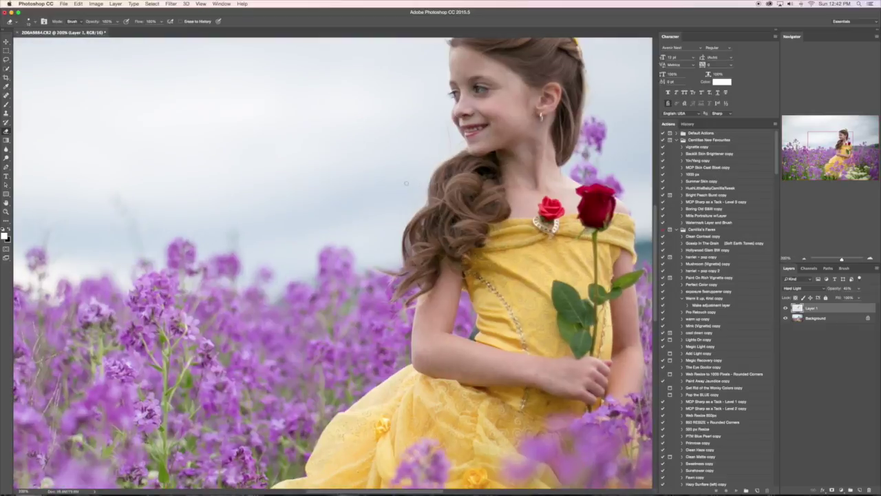
left_click_drag(407, 184, 298, 284)
scroll(406, 183, "up", 3)
scroll(406, 183, "right", 3)
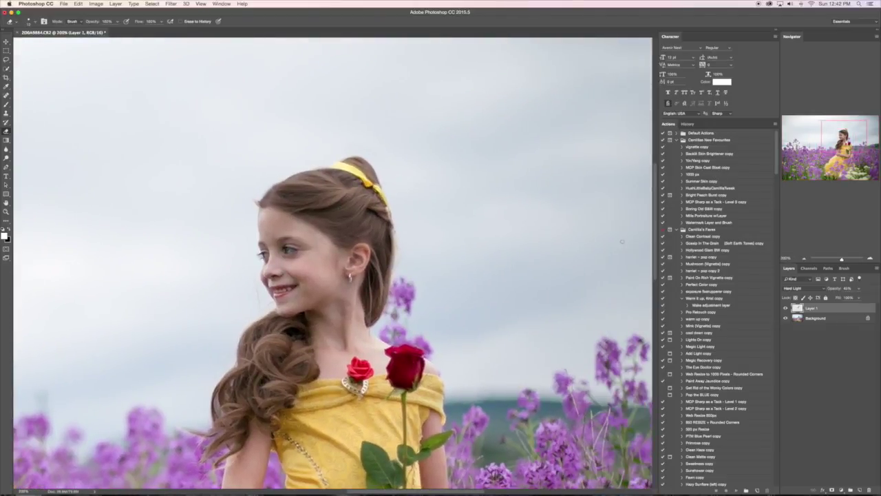
- Run the Yin/Yang copy action to add the lighter and darker layers, and bring up the brush settings
left_click(744, 162)
scroll(209, 210, "left", 1)
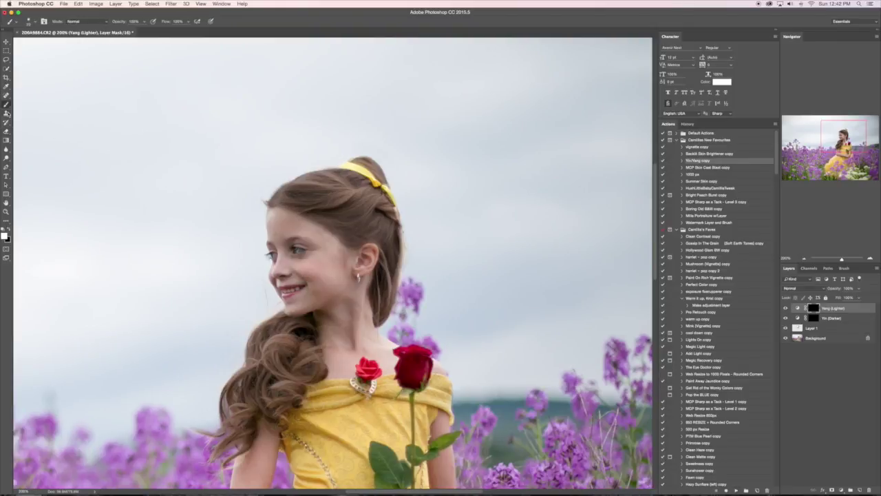
right_click(373, 275)
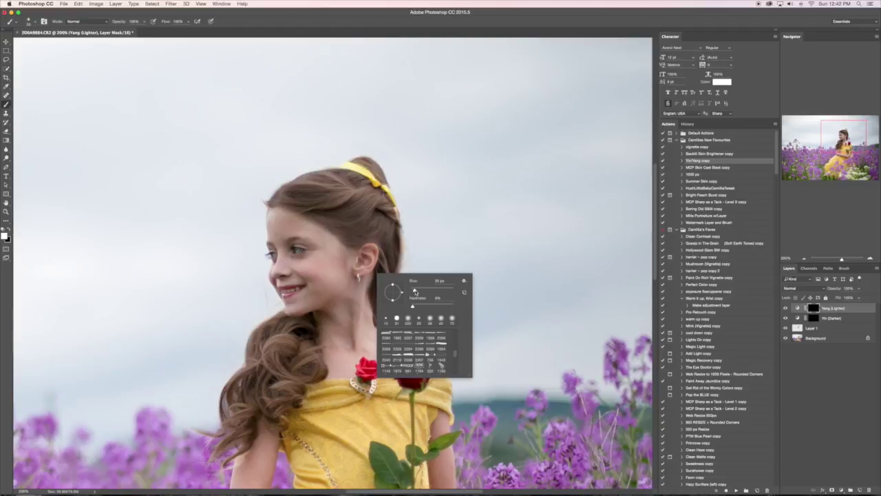
- Deepen the shadows in the crown and shoulder curls by painting white on the Yin (Darker) mask with a soft brush
left_click(831, 319)
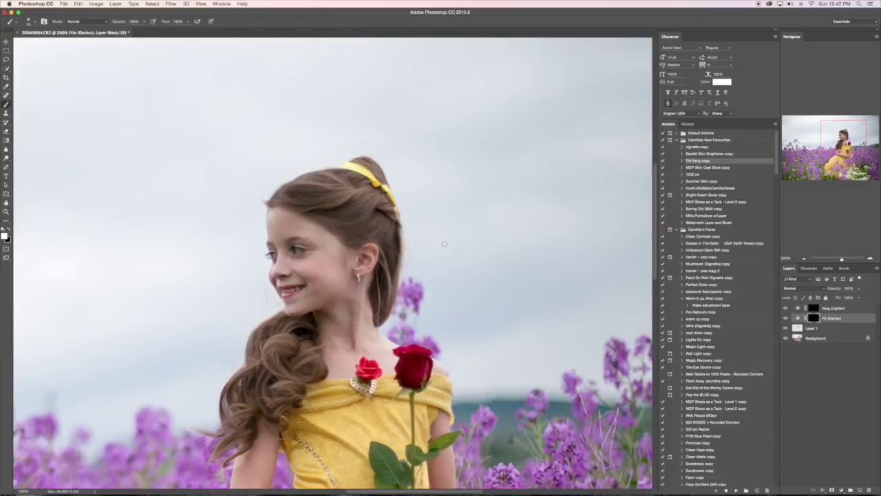
key("3")
key("6")
left_click_drag(351, 186, 358, 178)
mouse_move(358, 174)
left_mouse_down()
mouse_move(375, 163)
mouse_move(316, 183)
left_mouse_up()
left_click_drag(273, 348, 289, 354)
left_click_drag(304, 365, 317, 370)
left_click_drag(254, 381, 254, 399)
left_click_drag(280, 325, 266, 336)
left_click_drag(244, 378, 233, 405)
left_click_drag(259, 348, 257, 360)
- Select the Yang (Lighter) mask and set a soft brush of about 12 px at 10% opacity for the hair highlights
left_click(832, 307)
right_click(349, 227)
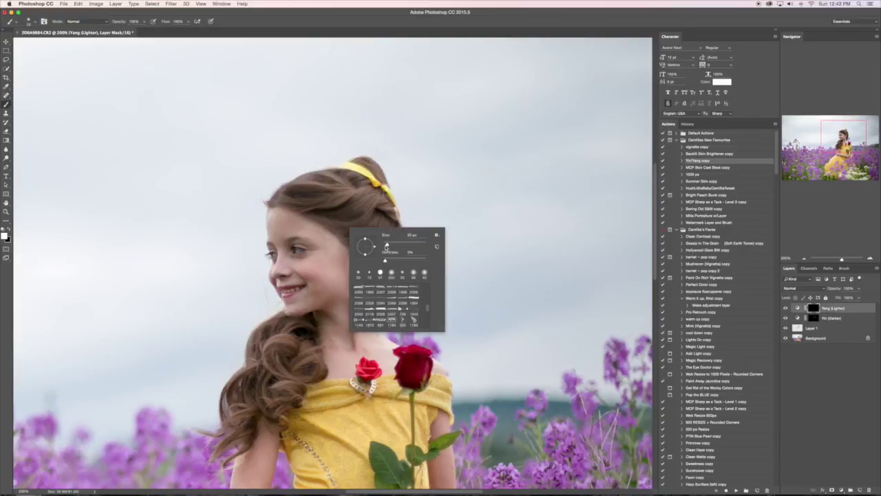
left_click_drag(387, 246, 384, 246)
left_click_drag(144, 21, 112, 30)
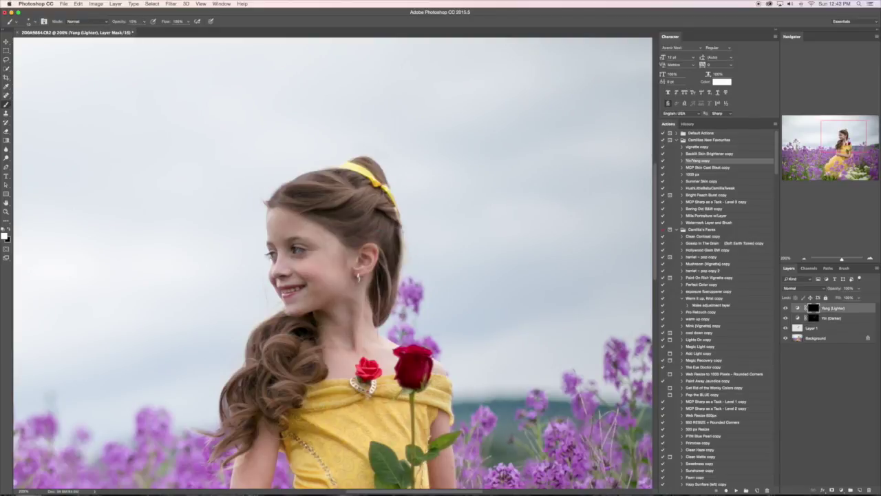
- Flatten the image into a single background layer
key("super+0")
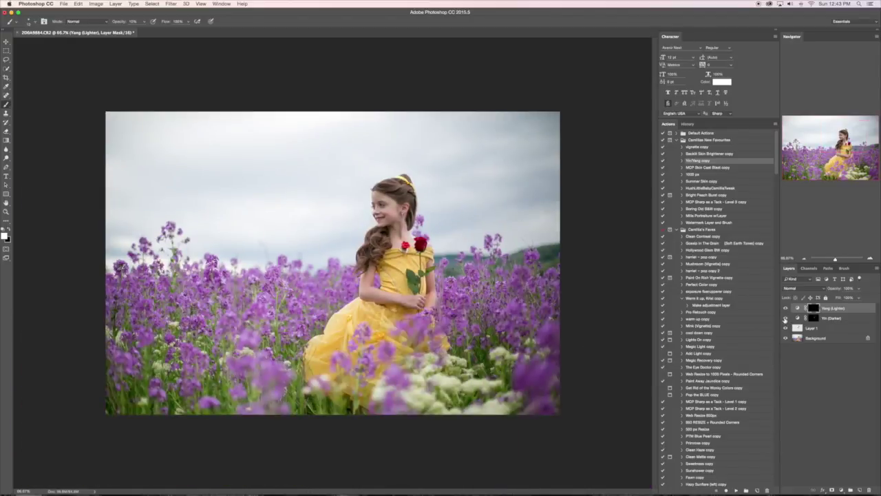
right_click(823, 338)
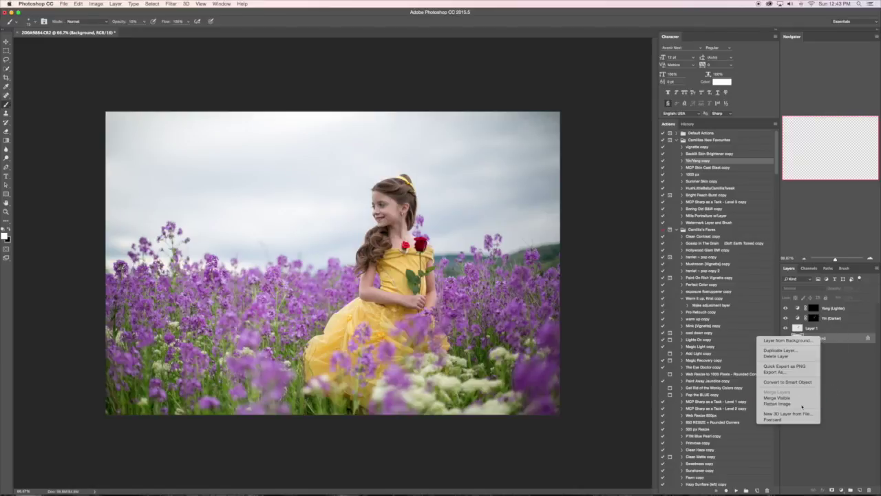
left_click(802, 404)
- Add a new empty layer and set the foreground colour to a very dark red
key("super+1")
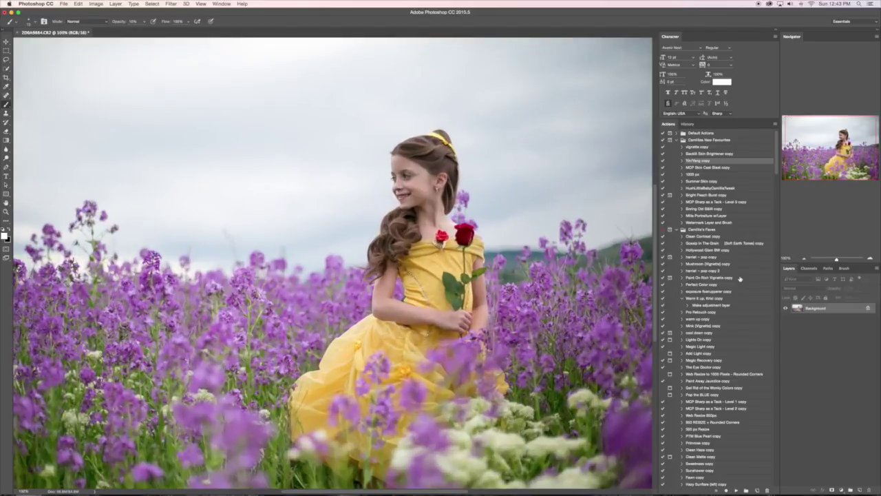
scroll(332, 264, "up", 3)
scroll(332, 263, "right", 4)
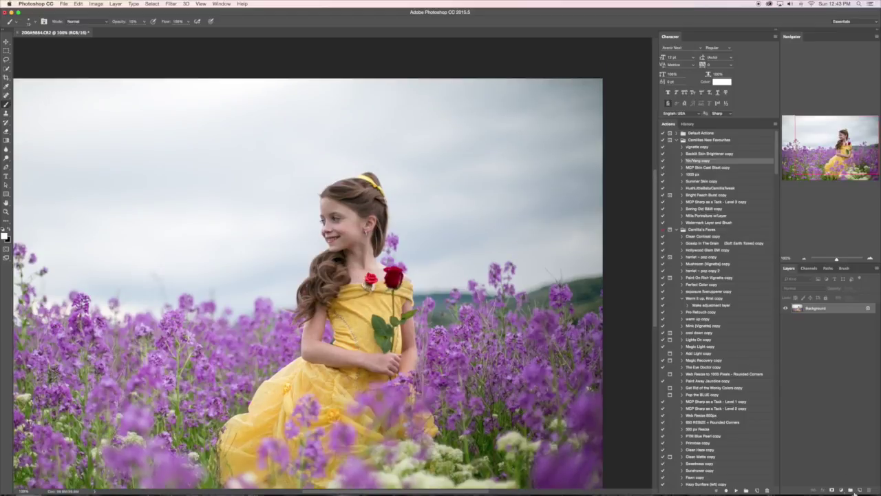
left_click(858, 490)
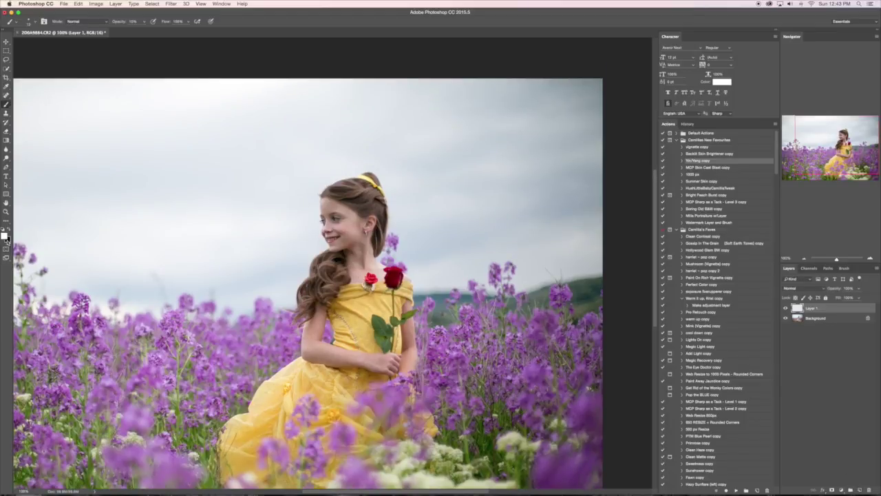
left_click(5, 236)
left_click_drag(364, 247, 431, 261)
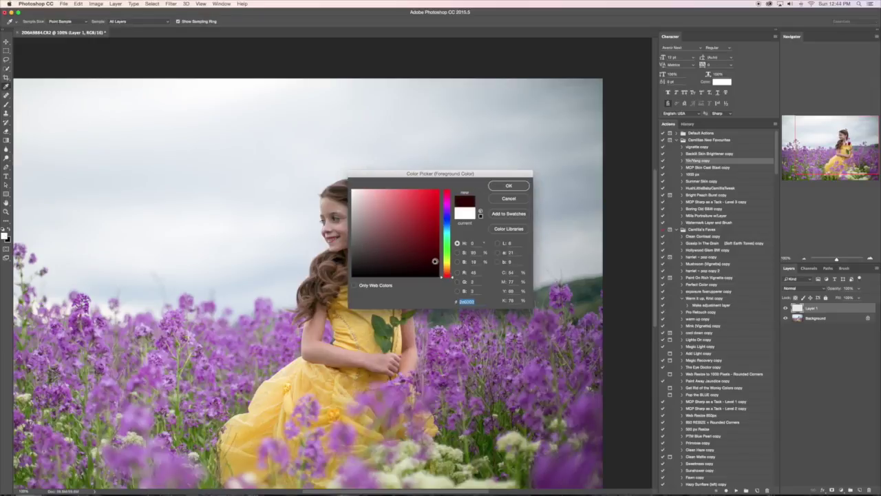
left_click(509, 185)
- Tint the hair with the dark red on the new layer, using a much larger soft brush at 10% opacity
key("b")
right_click(381, 213)
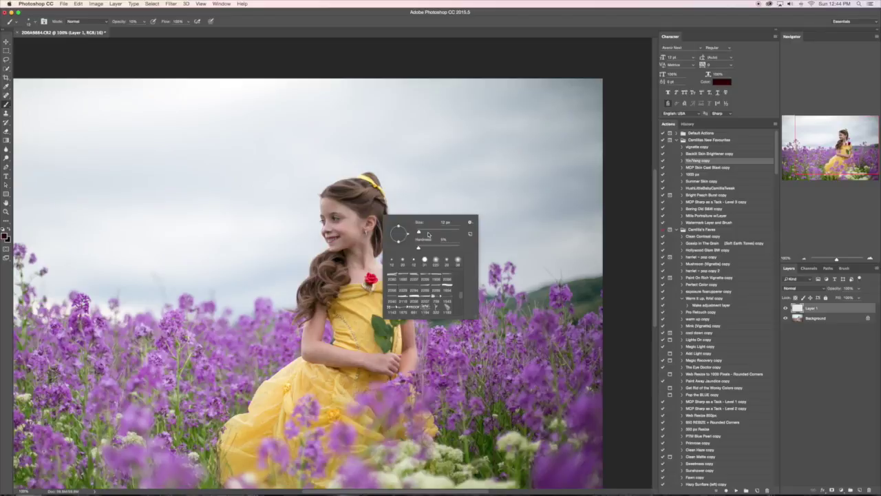
left_click(439, 230)
left_click(342, 194)
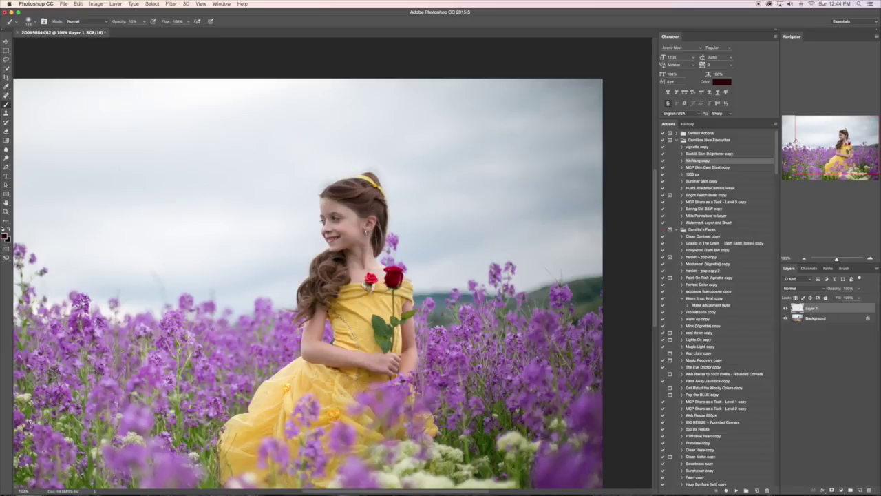
- Set up the Eraser at 100% opacity and flow for excess tint around the face, and swap the foreground and background colours
key("e")
key("x")
right_click(317, 207)
key("Escape")
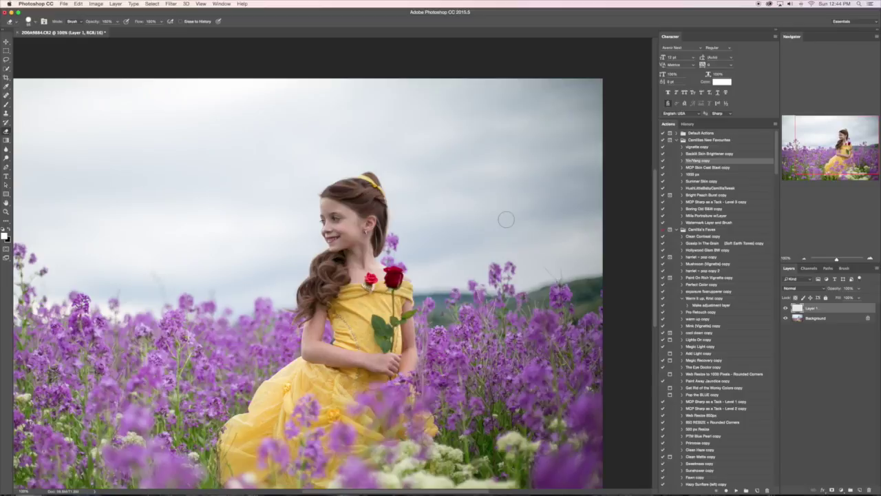
- Compare the full recoloured photo with the blonde photo in the other open document
key("super+minus")
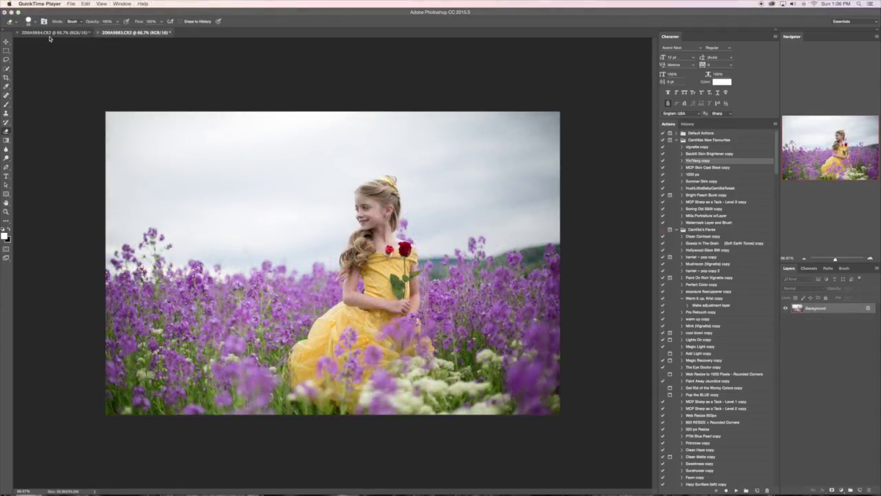
left_click(50, 36)
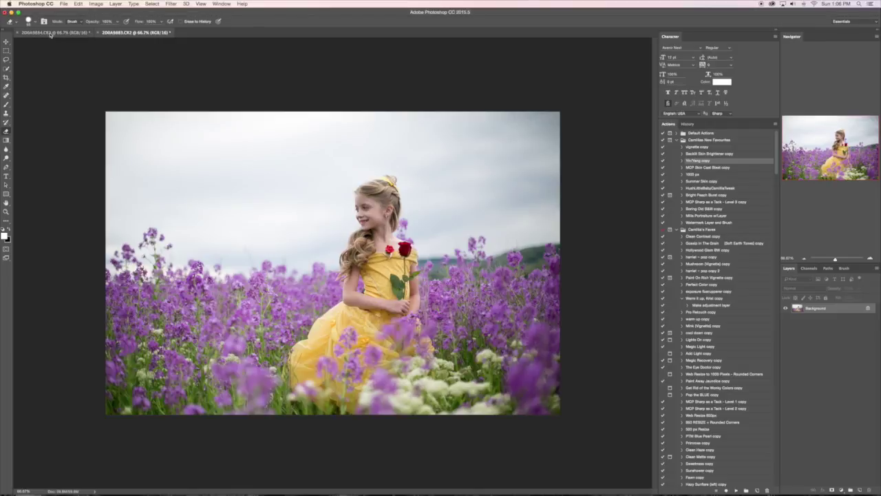
left_click(53, 33)
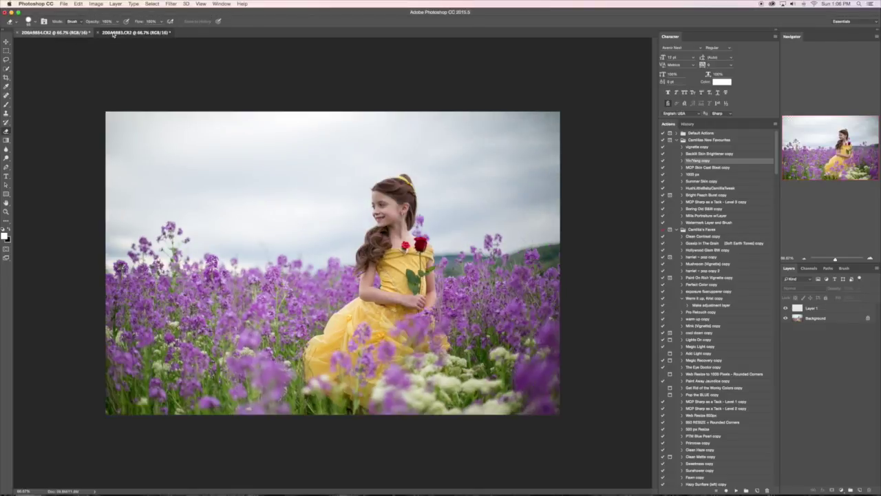
left_click(113, 33)
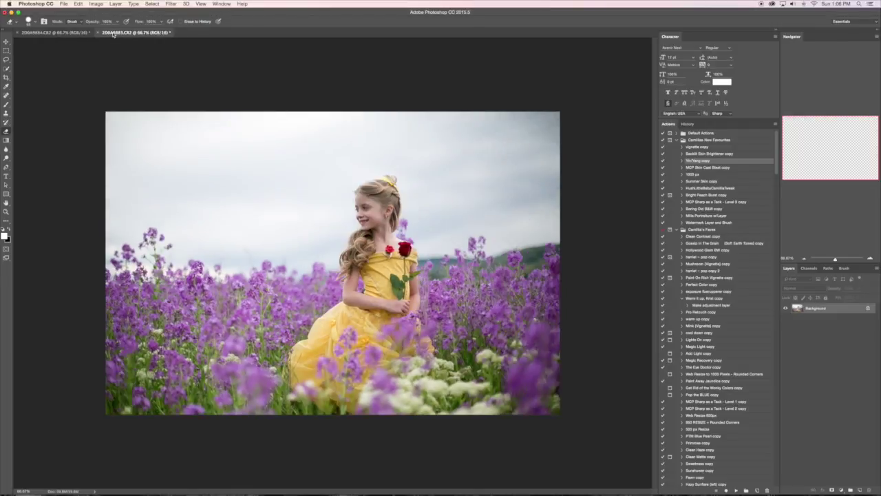
left_click(74, 33)
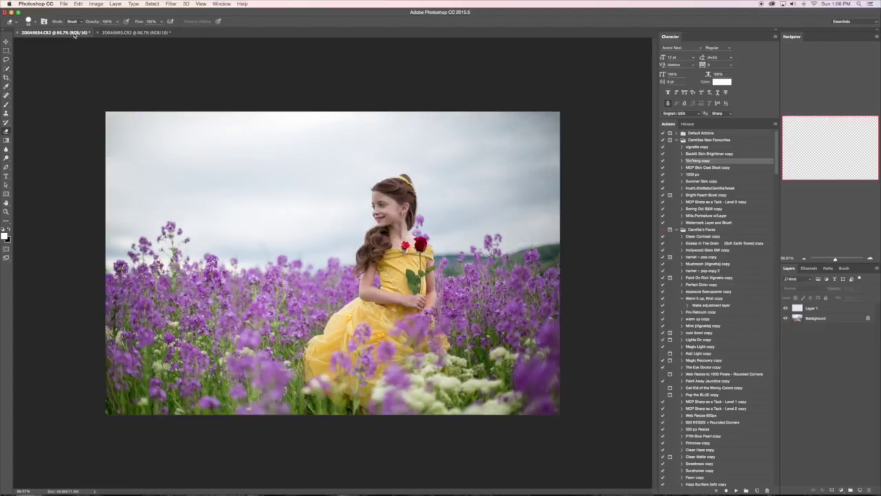